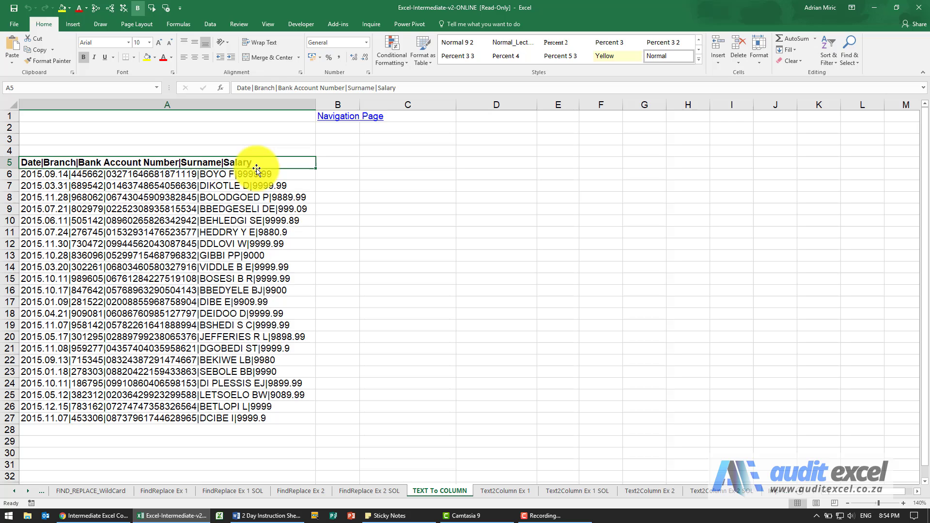
Select the pipe-delimited records in A5:A27
{"action": "left_click_drag", "start_coordinate": [254, 163], "coordinate": [229, 415]}
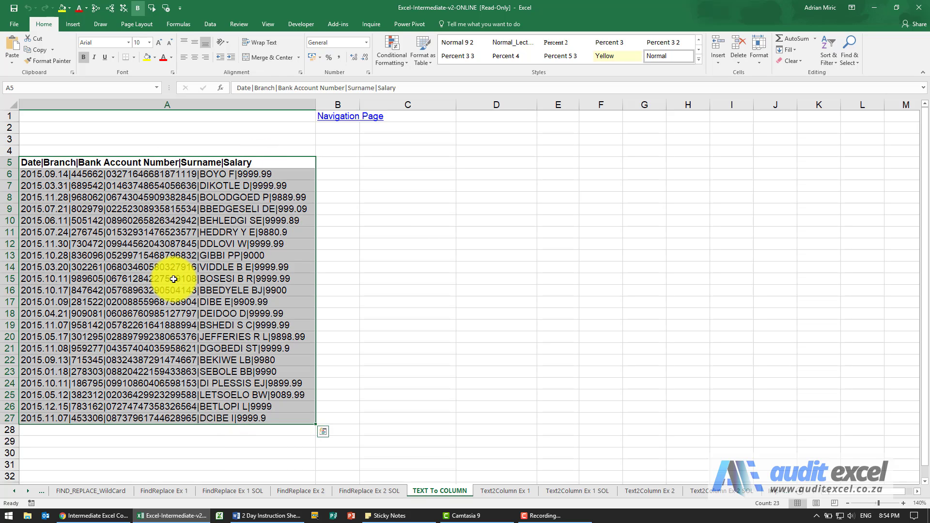
Launch Text to Columns for A5:A27 and choose Fixed width in step 1
{"action": "left_click", "coordinate": [208, 24]}
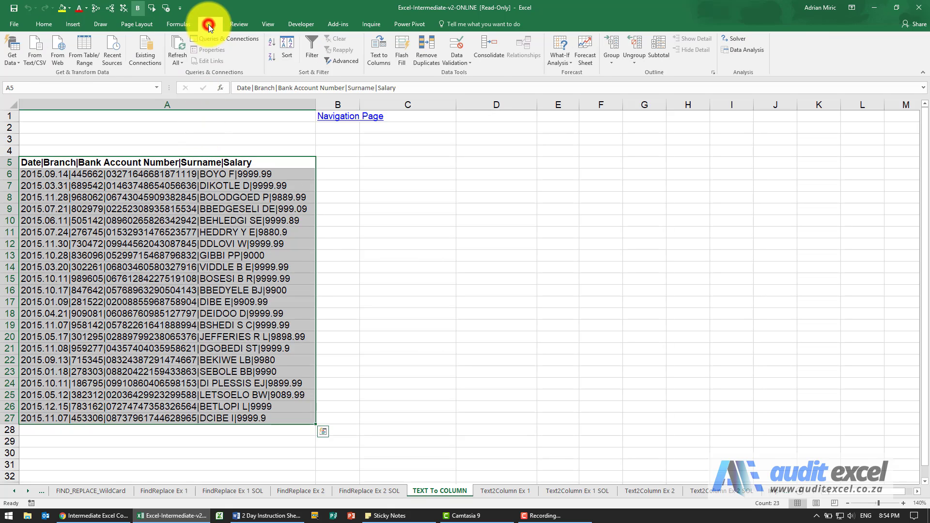
{"action": "left_click", "coordinate": [381, 50]}
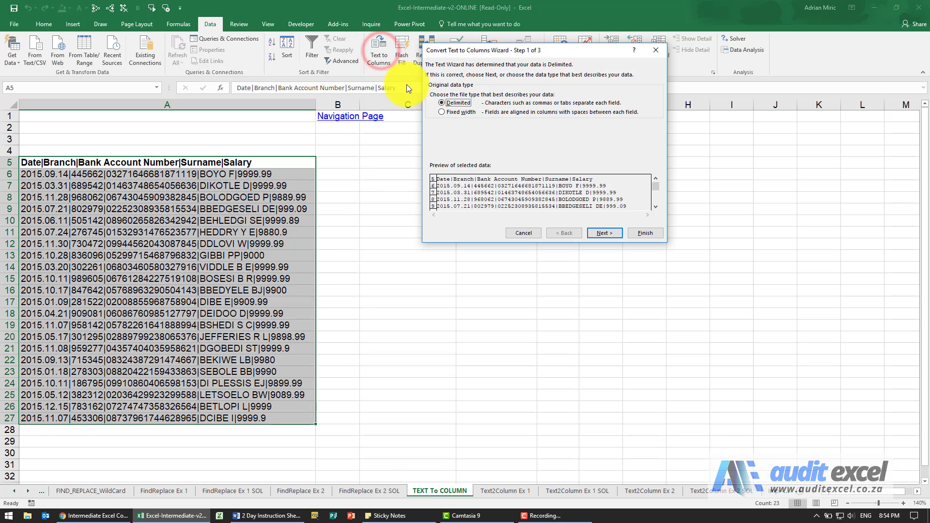
{"action": "left_click_drag", "start_coordinate": [472, 50], "coordinate": [399, 118]}
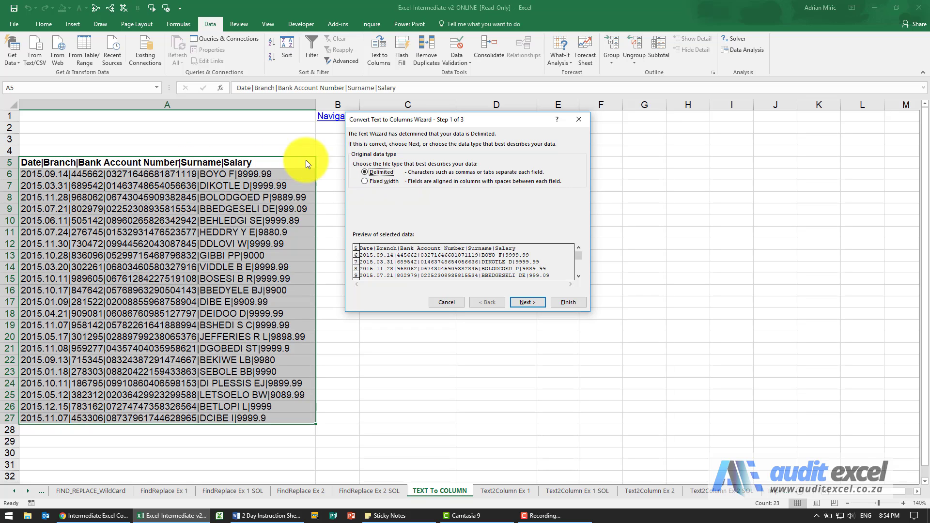
{"action": "left_click", "coordinate": [386, 169]}
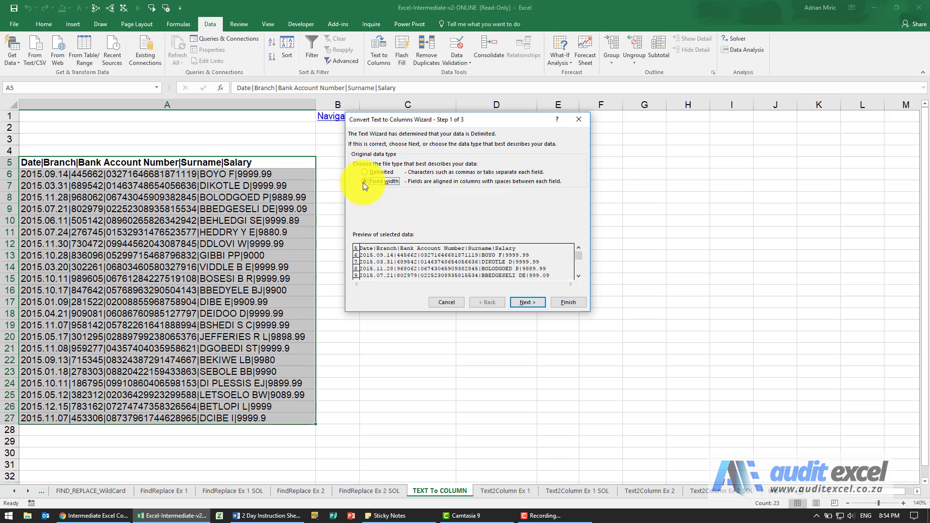
Add preview break lines after the date and account number fields
{"action": "left_click", "coordinate": [525, 303]}
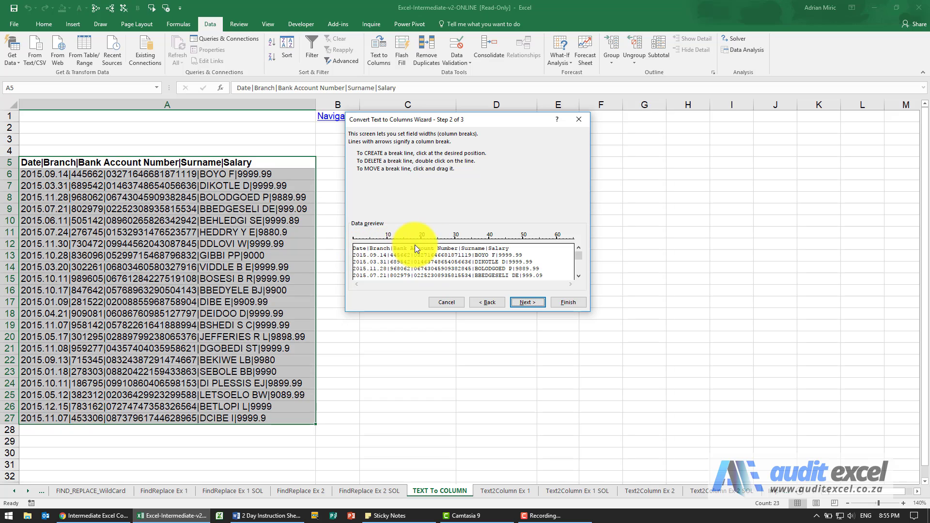
{"action": "left_click", "coordinate": [389, 243]}
{"action": "left_click", "coordinate": [472, 240]}
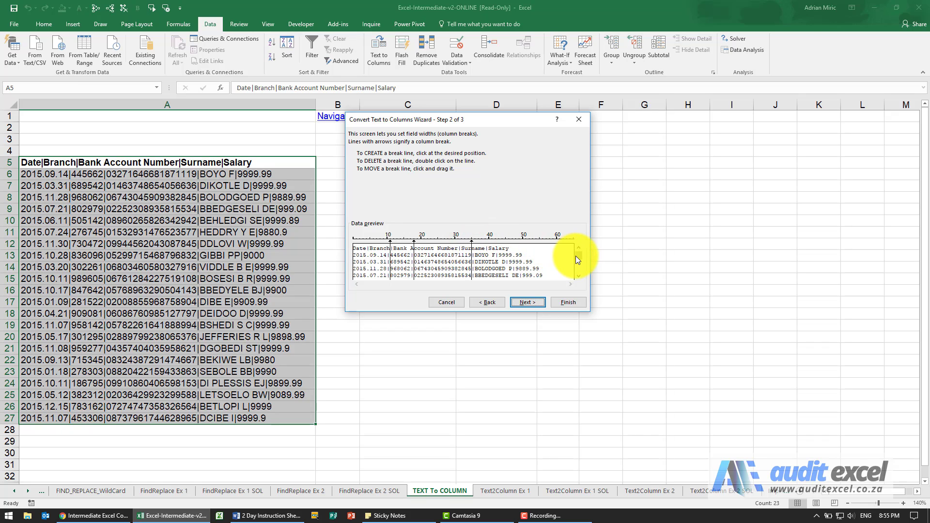
{"action": "left_click", "coordinate": [576, 259]}
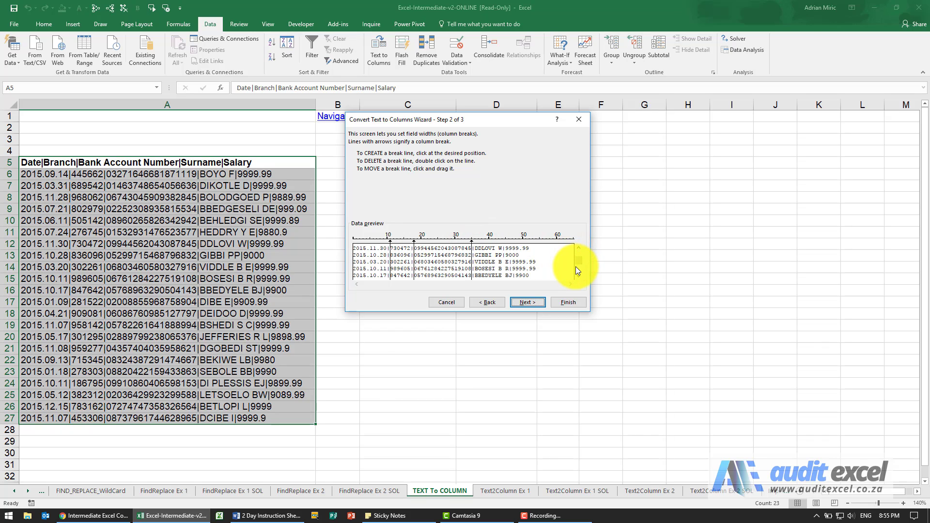
{"action": "left_click", "coordinate": [576, 251]}
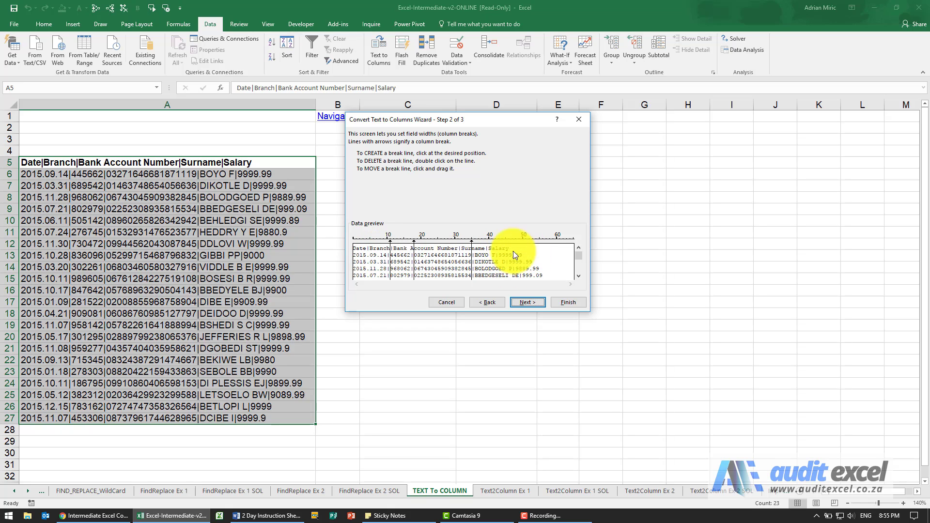
Go back and switch the wizard from Fixed width to Delimited
{"action": "left_click", "coordinate": [490, 300]}
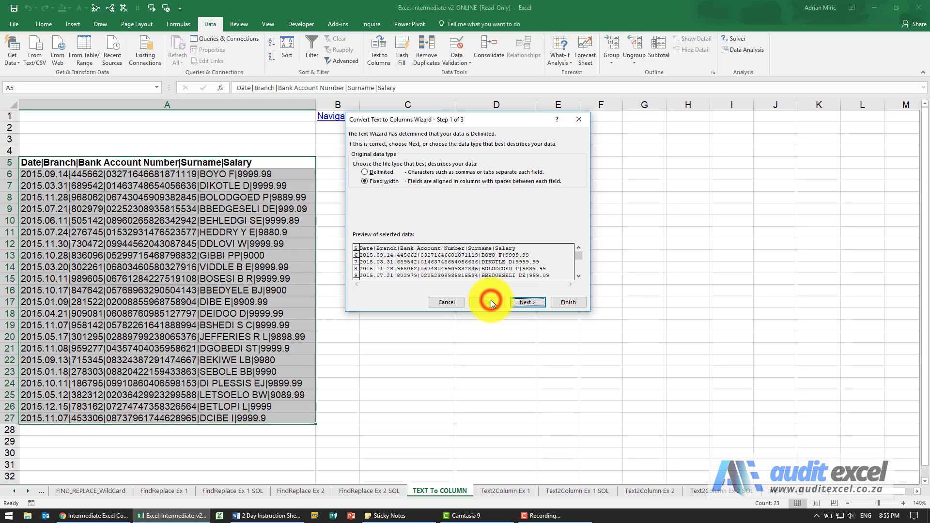
{"action": "left_click", "coordinate": [376, 174]}
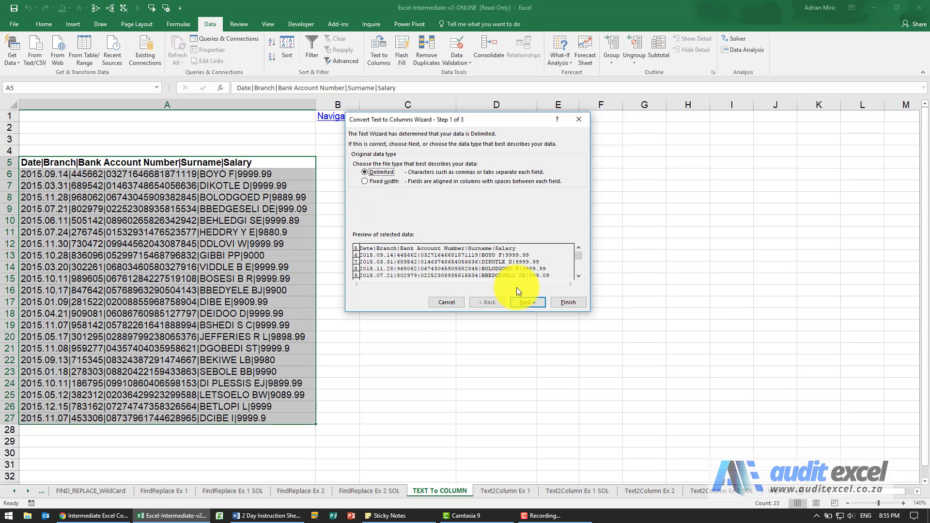
{"action": "left_click", "coordinate": [524, 300]}
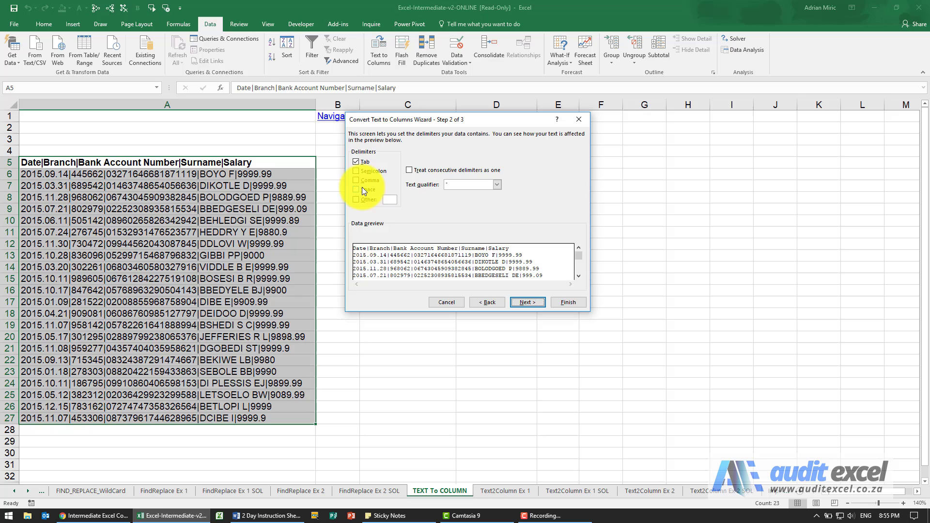
Replace Tab with | as the Other delimiter, then scroll the preview
{"action": "left_click", "coordinate": [356, 162]}
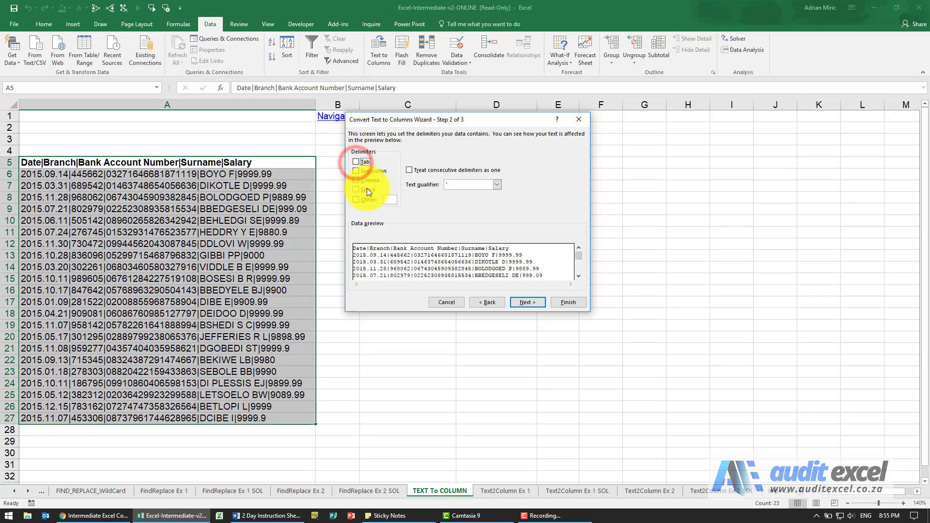
{"action": "left_click", "coordinate": [355, 199]}
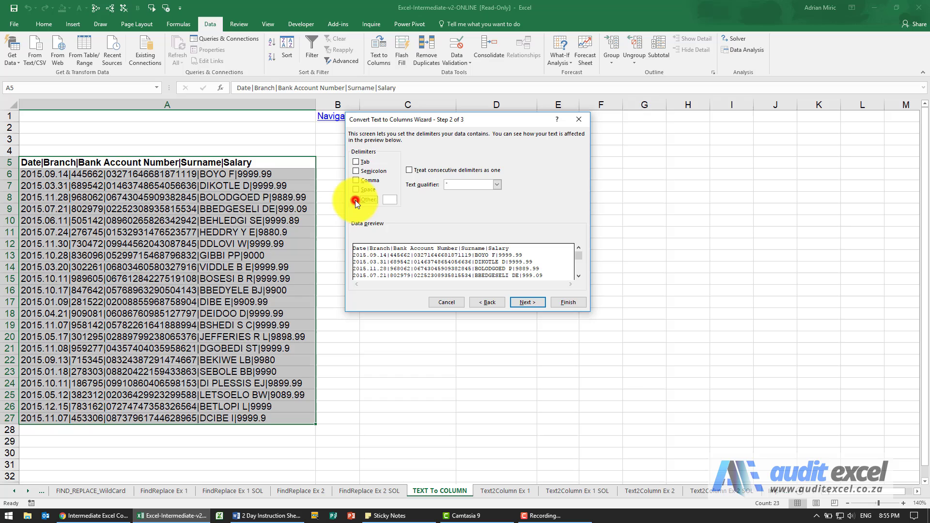
{"action": "left_click", "coordinate": [387, 200]}
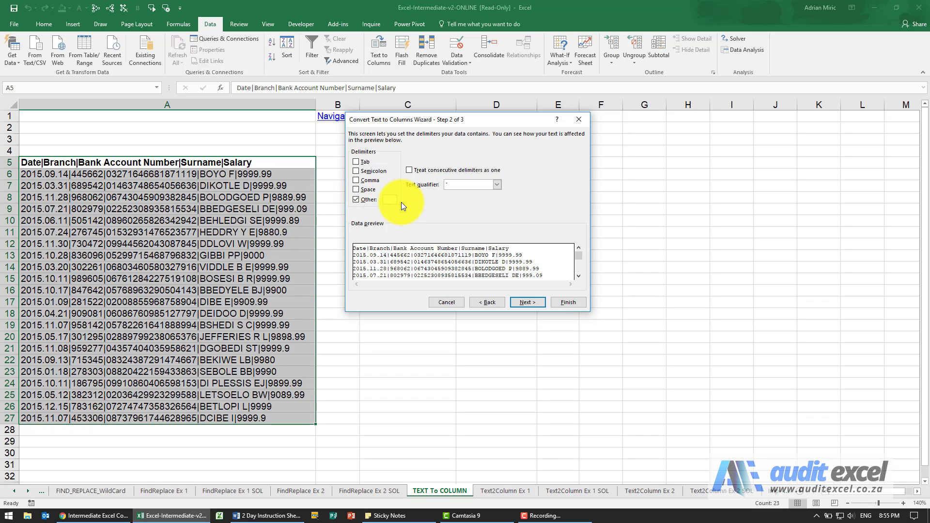
{"action": "type", "text": "|"}
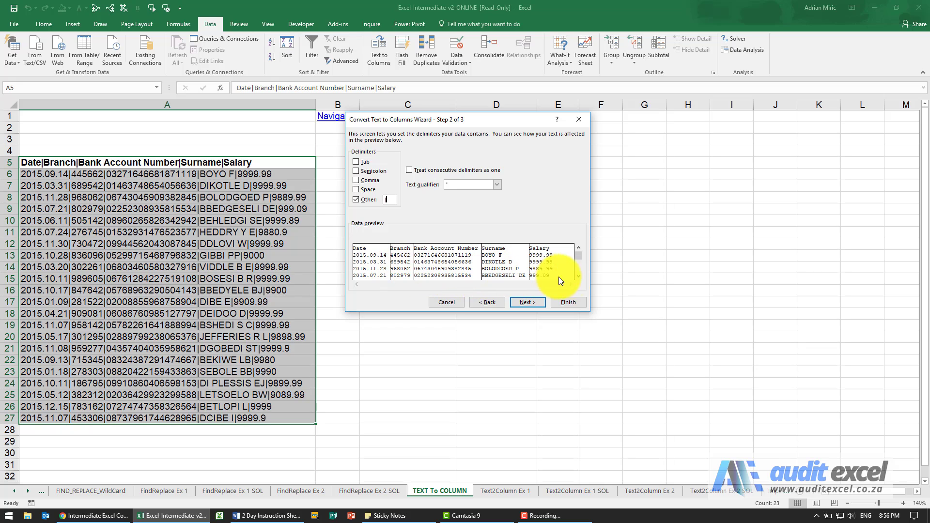
{"action": "left_click", "coordinate": [580, 276]}
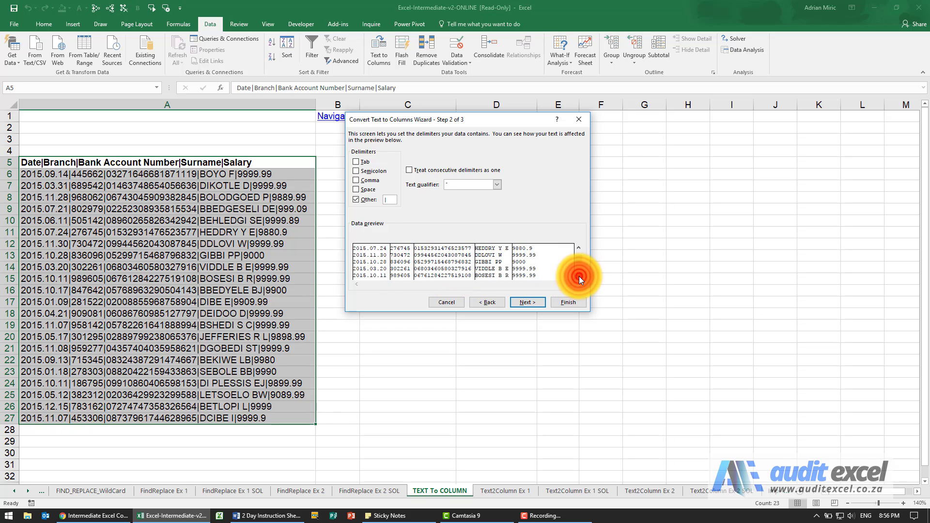
{"action": "left_click", "coordinate": [579, 276]}
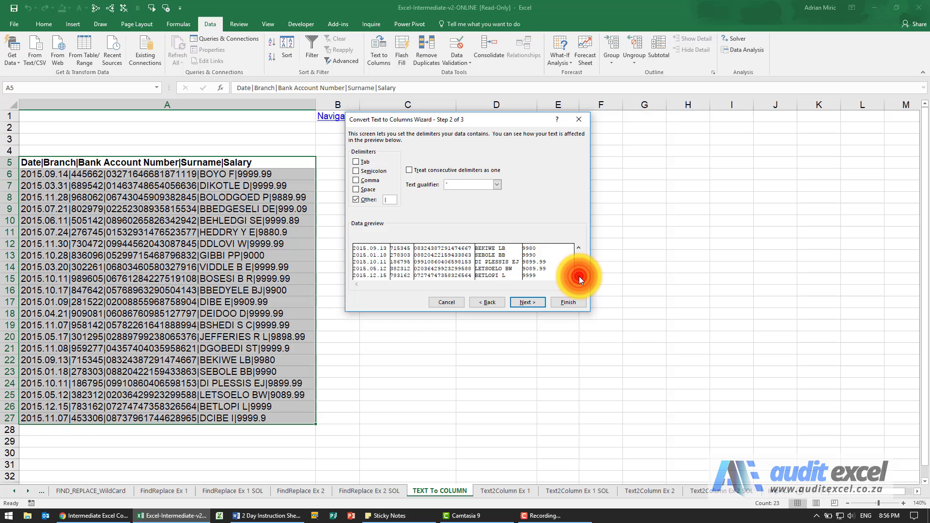
{"action": "left_click_drag", "start_coordinate": [577, 267], "coordinate": [576, 251]}
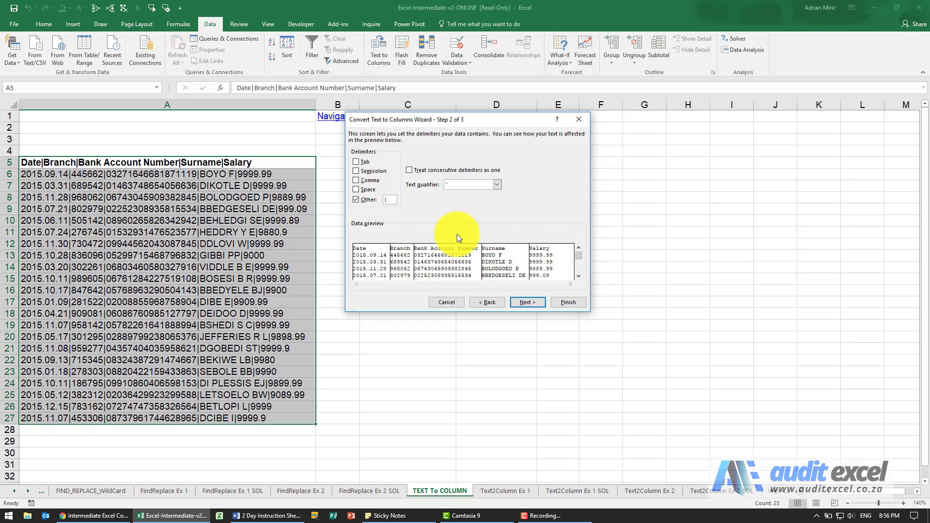
Set Bank Account Number to Text in step 3, keeping Branch and Date as General
{"action": "left_click", "coordinate": [526, 301]}
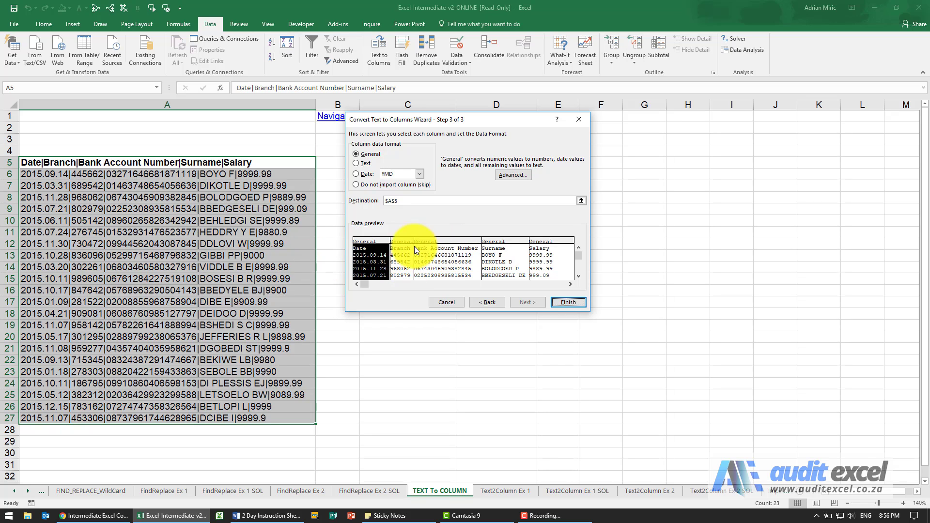
{"action": "left_click", "coordinate": [454, 240]}
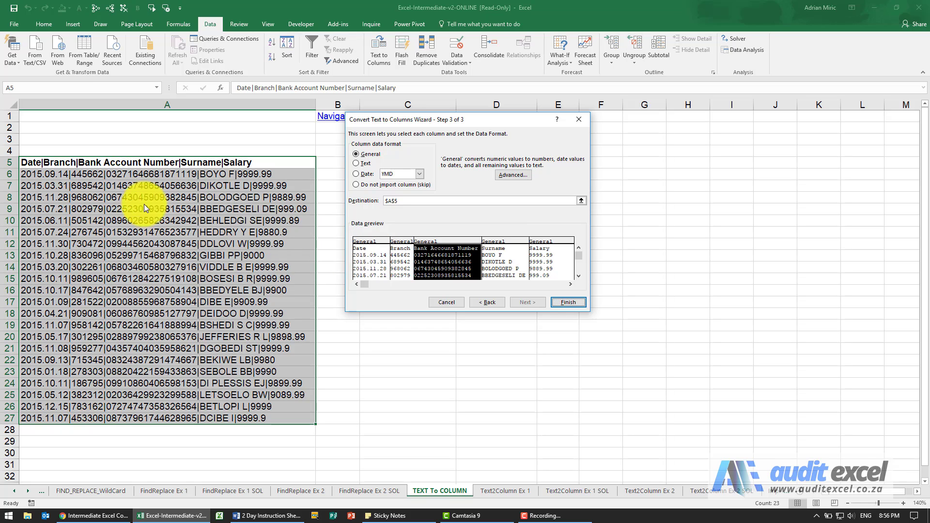
{"action": "left_click", "coordinate": [438, 241]}
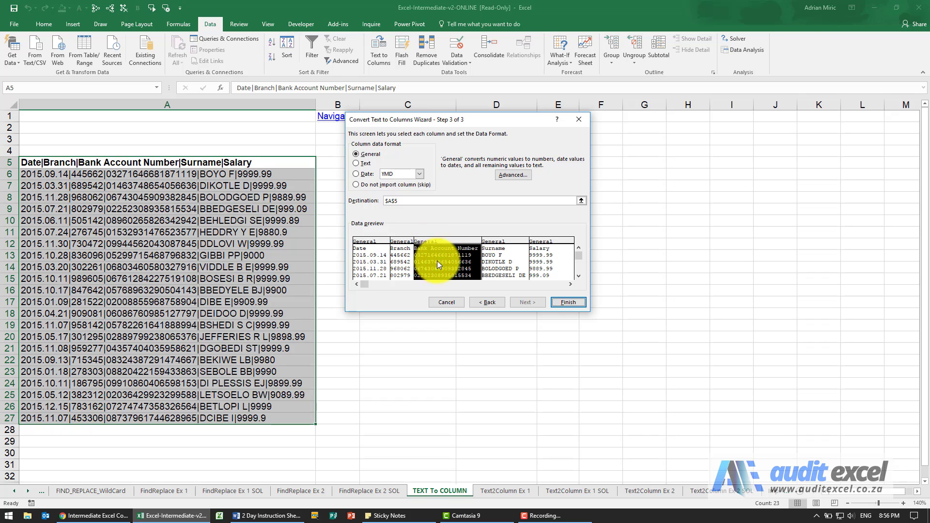
{"action": "left_click", "coordinate": [357, 165]}
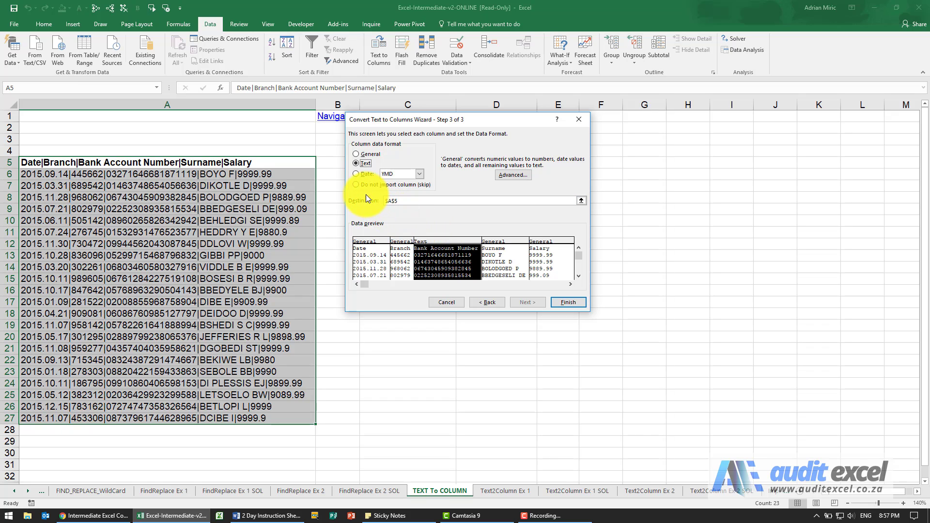
{"action": "left_click", "coordinate": [397, 240]}
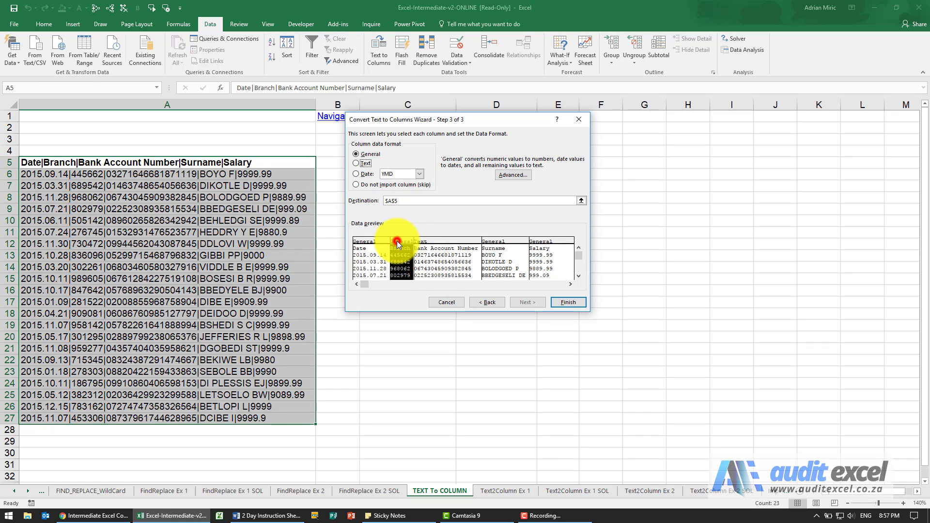
{"action": "left_click", "coordinate": [356, 184]}
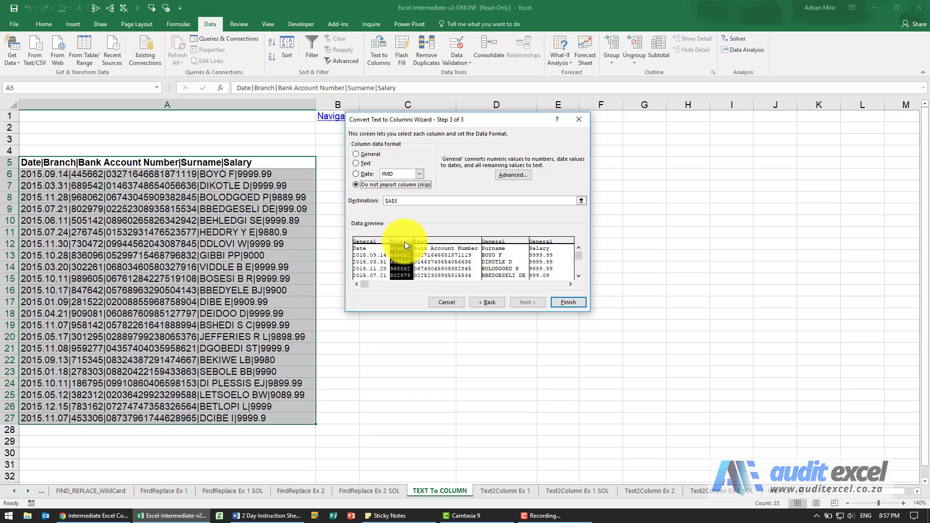
{"action": "left_click", "coordinate": [355, 153]}
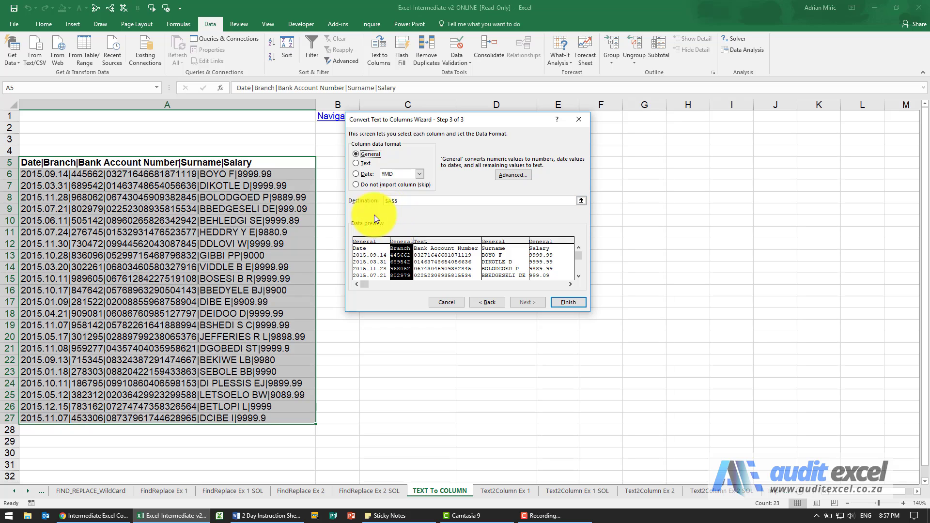
{"action": "left_click", "coordinate": [369, 239]}
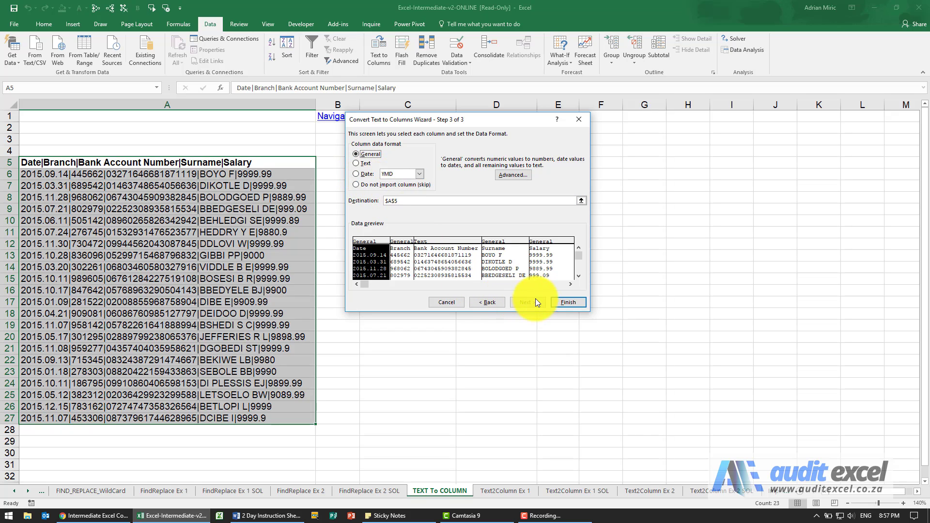
Finish the split, autofit column A, and confirm C6 kept its leading zero
{"action": "left_click", "coordinate": [562, 302]}
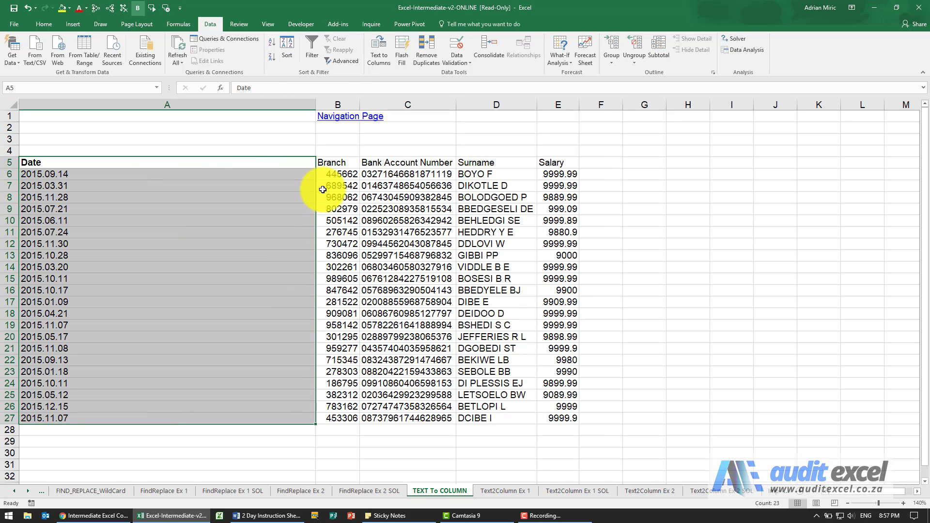
{"action": "double_click", "coordinate": [314, 105]}
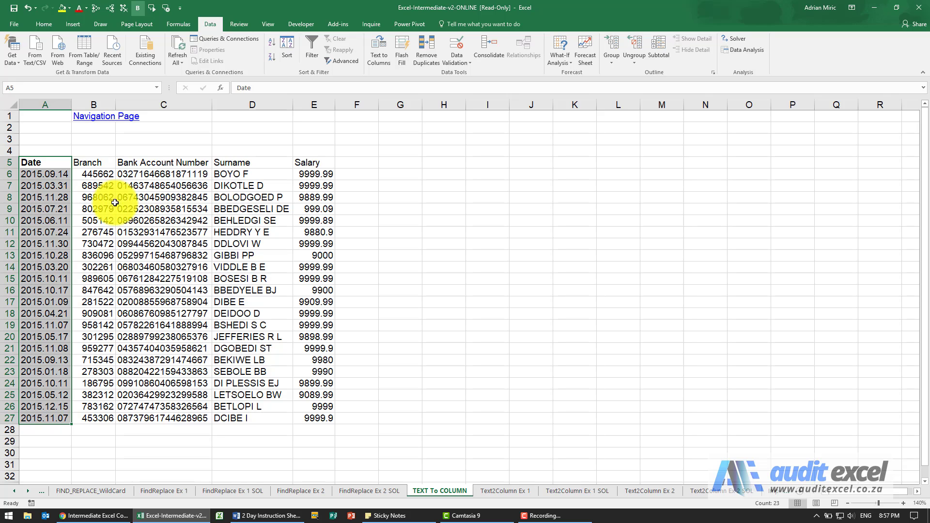
{"action": "left_click", "coordinate": [159, 181]}
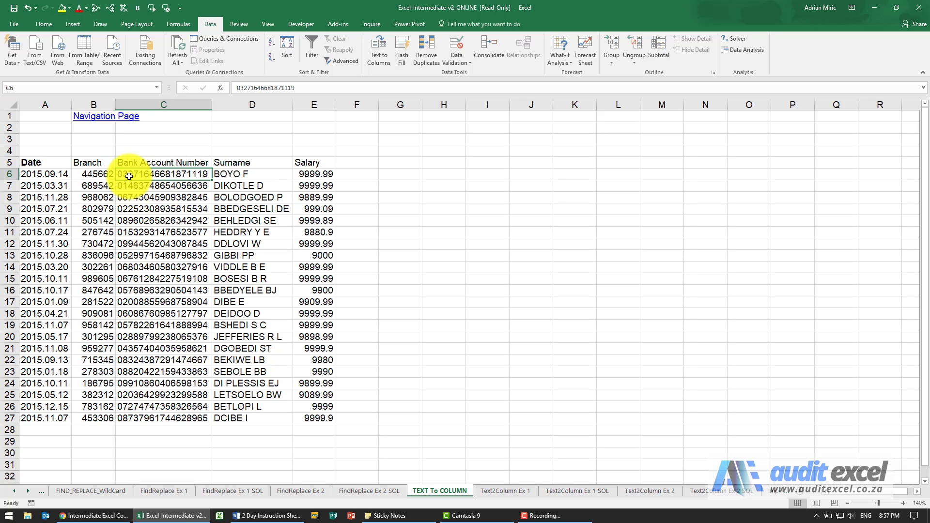